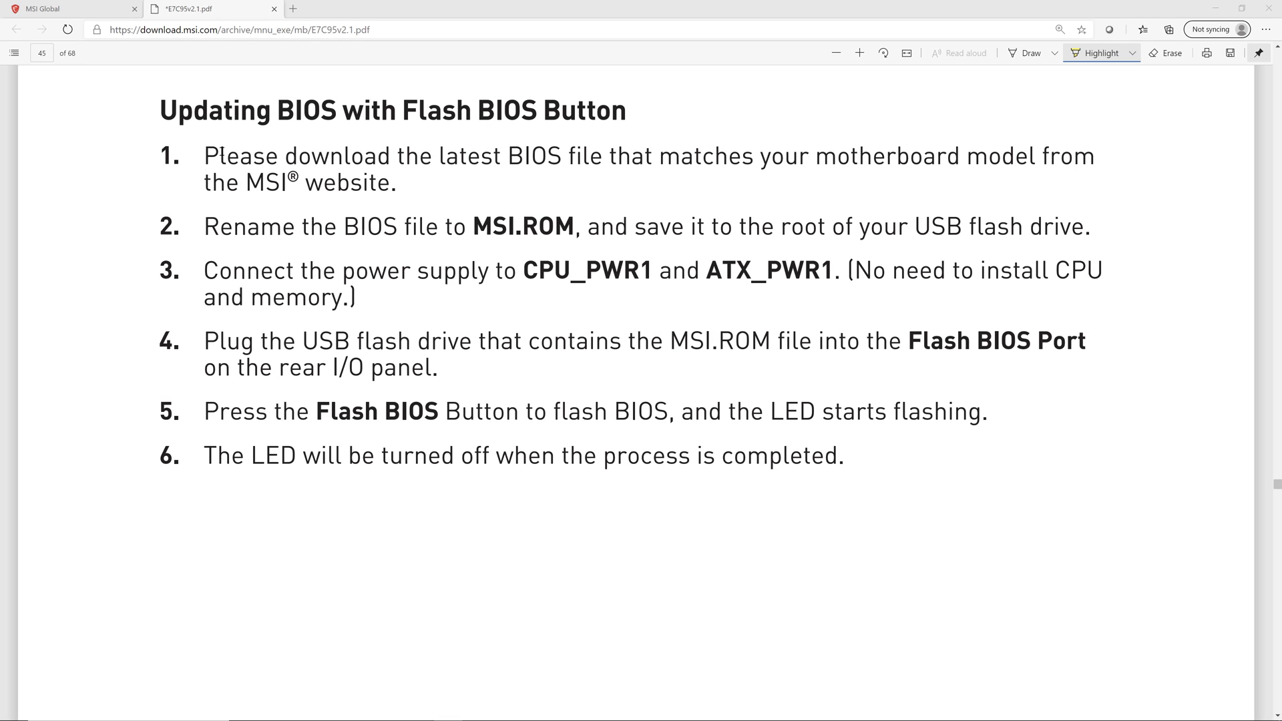
Highlight the manual's Flash BIOS steps 1, 2, 3 and 5, from downloading the BIOS to pressing Flash BIOS.
{"action": "mouse_move", "coordinate": [208, 155]}
{"action": "left_mouse_down"}
{"action": "mouse_move", "coordinate": [374, 155]}
{"action": "mouse_move", "coordinate": [403, 179]}
{"action": "left_mouse_up"}
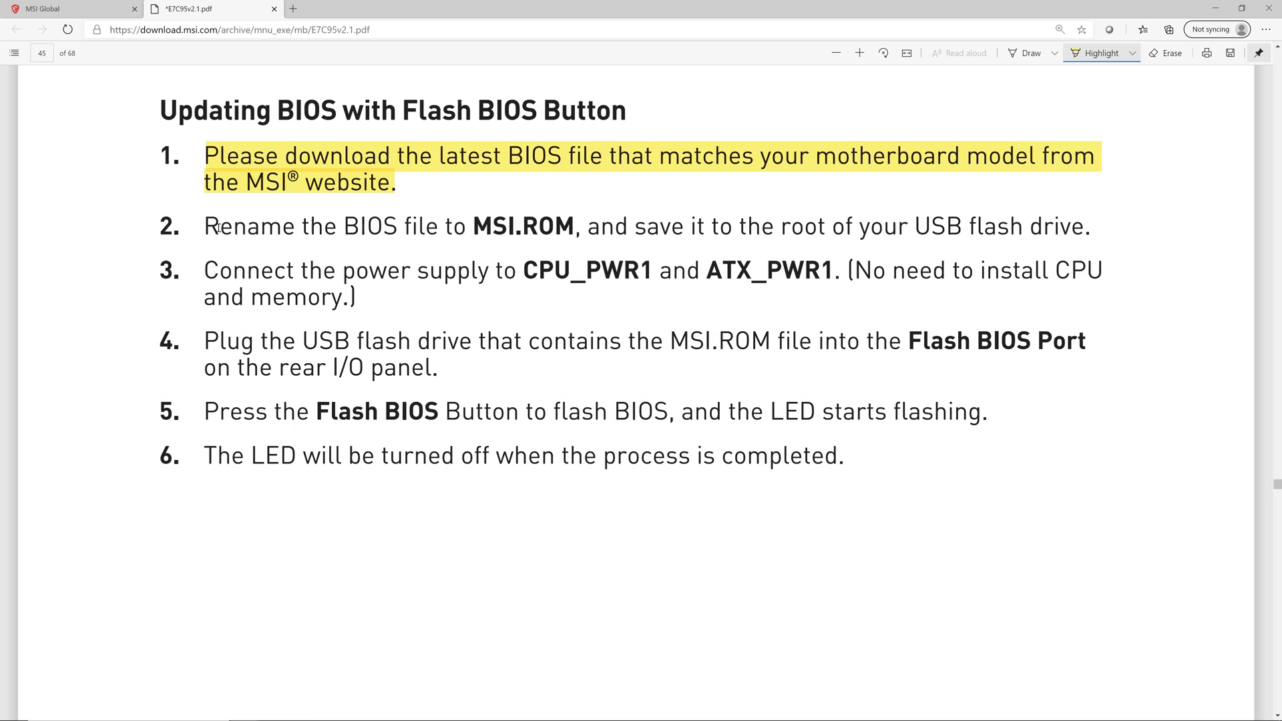
{"action": "left_click_drag", "start_coordinate": [207, 225], "coordinate": [1096, 238]}
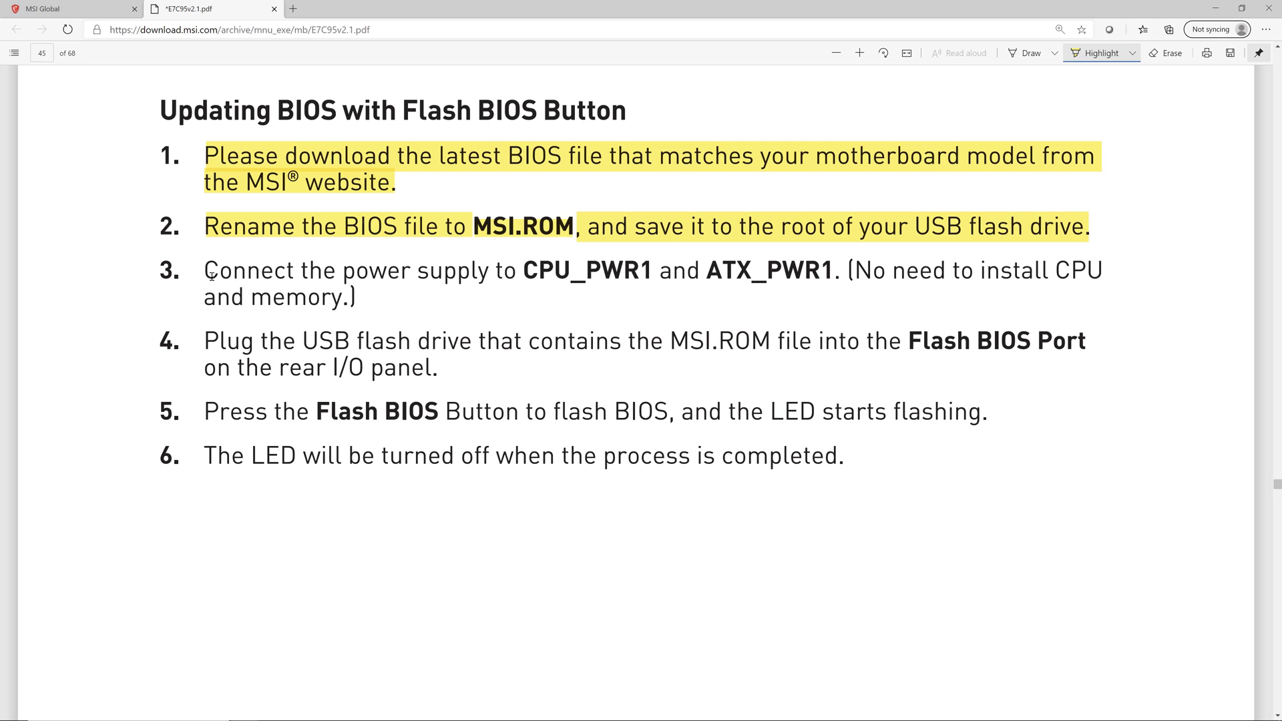
{"action": "mouse_move", "coordinate": [205, 271]}
{"action": "left_mouse_down"}
{"action": "mouse_move", "coordinate": [411, 270]}
{"action": "mouse_move", "coordinate": [422, 301]}
{"action": "mouse_move", "coordinate": [500, 307]}
{"action": "left_mouse_up"}
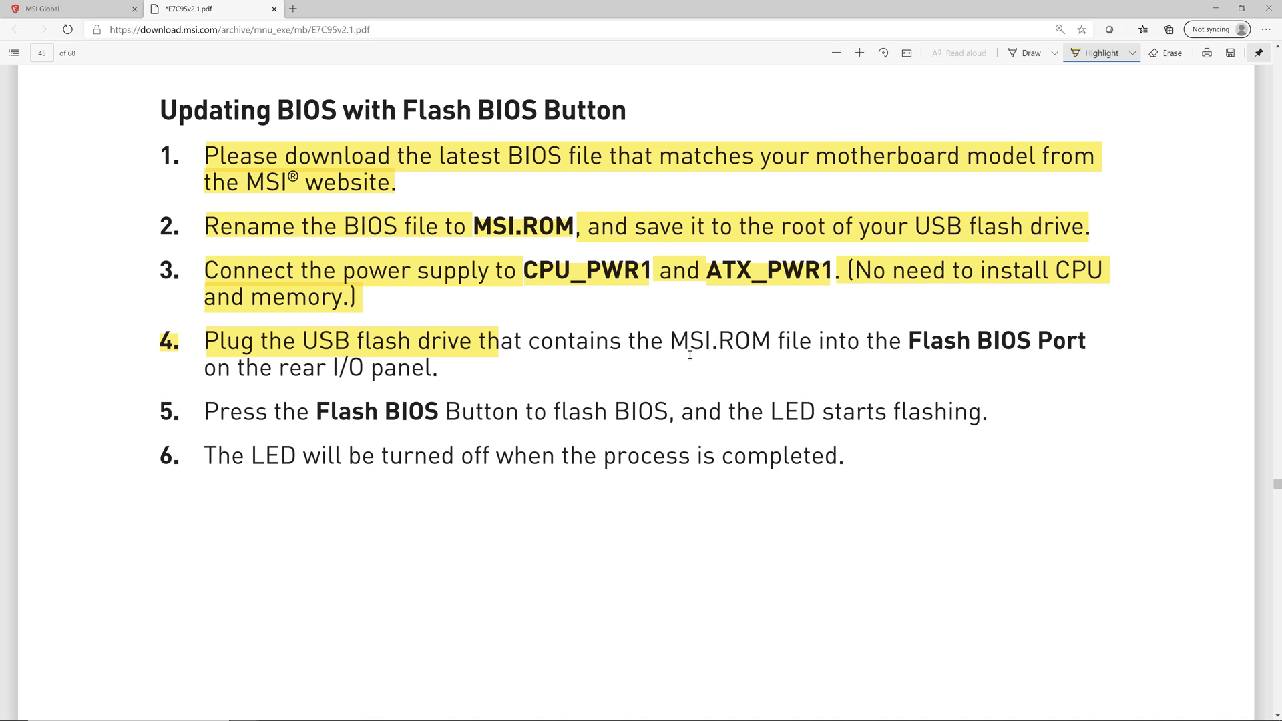
{"action": "left_click_drag", "start_coordinate": [204, 412], "coordinate": [995, 421]}
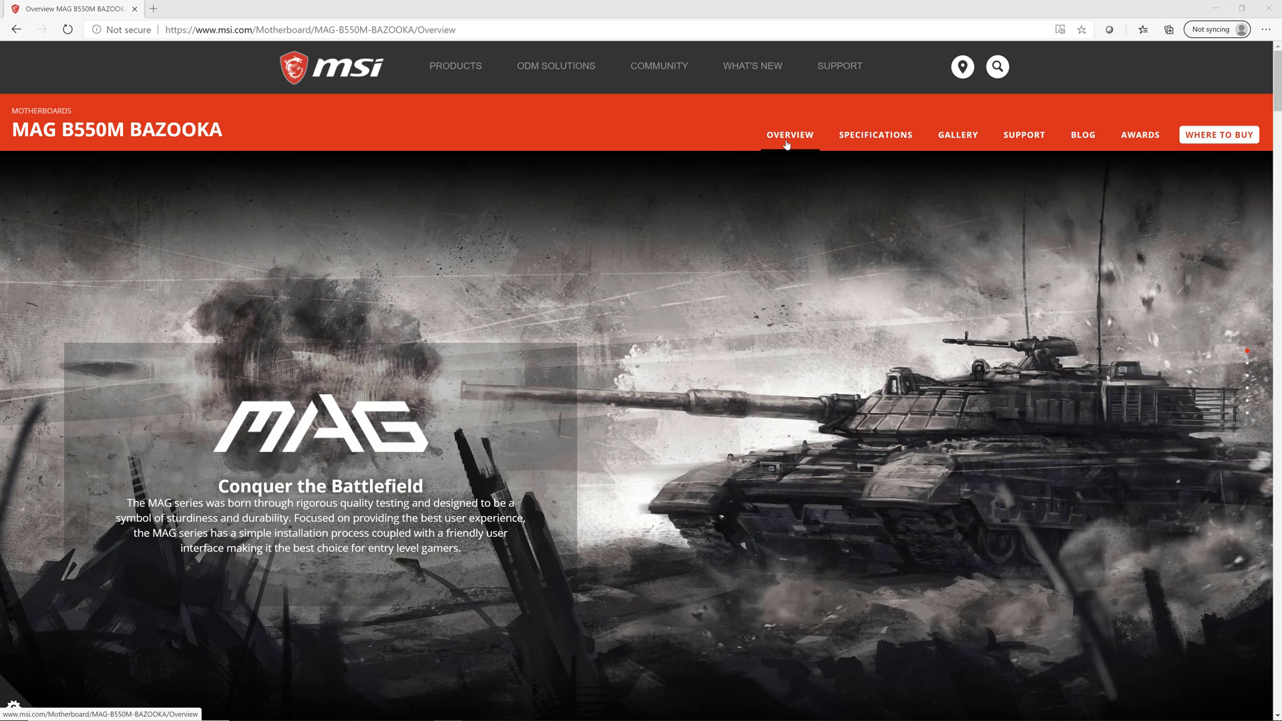
Go to the MAG B550M BAZOOKA support page listing AMI BIOS versions 7C95vA4 and 7C95vA3.
{"action": "left_click", "coordinate": [1027, 137]}
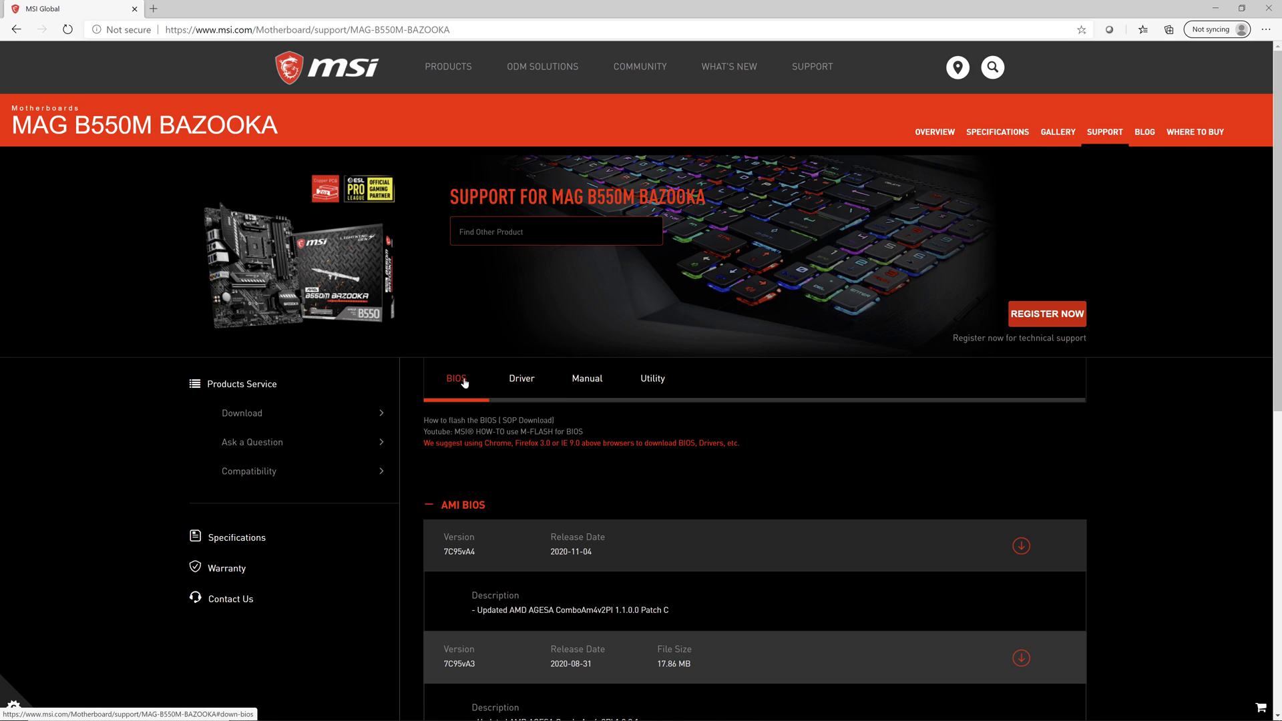
Download AMI BIOS 7C95vA4 (2020-11-04) from the BIOS list as 7C95vA4.zip.
{"action": "scroll", "coordinate": [756, 470], "scroll_direction": "down", "scroll_amount": 2}
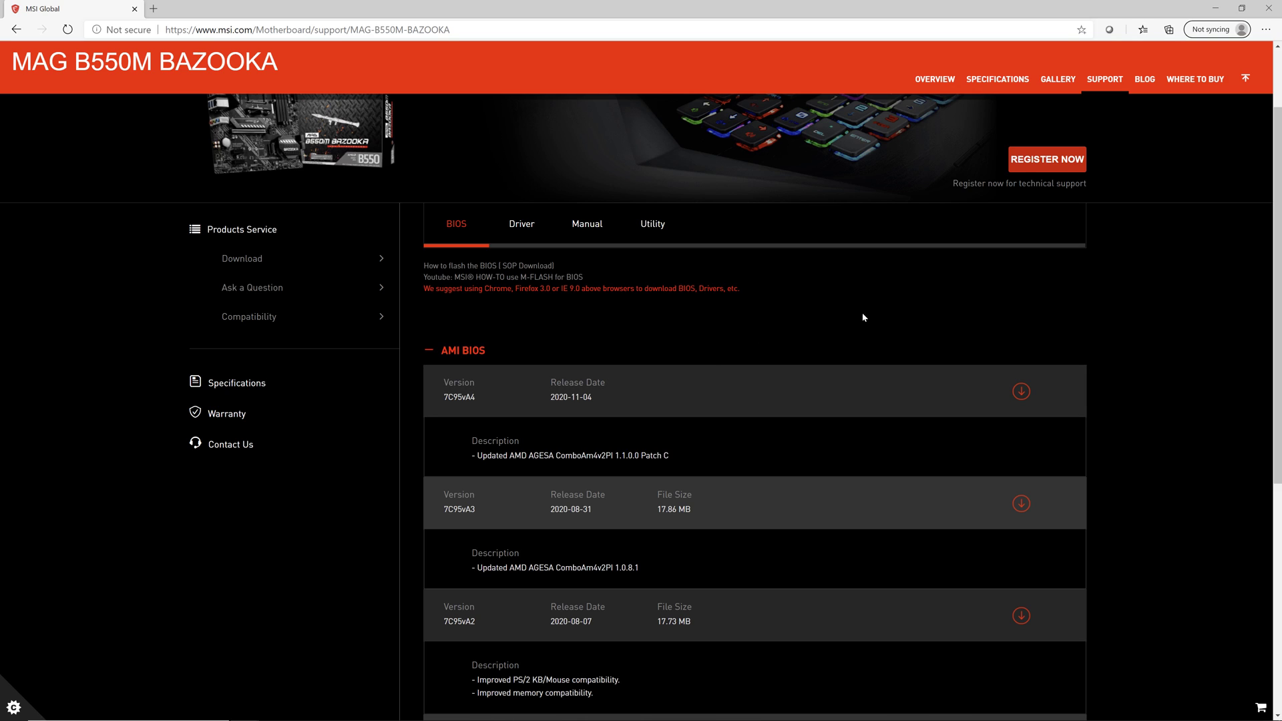
{"action": "left_click", "coordinate": [1022, 393]}
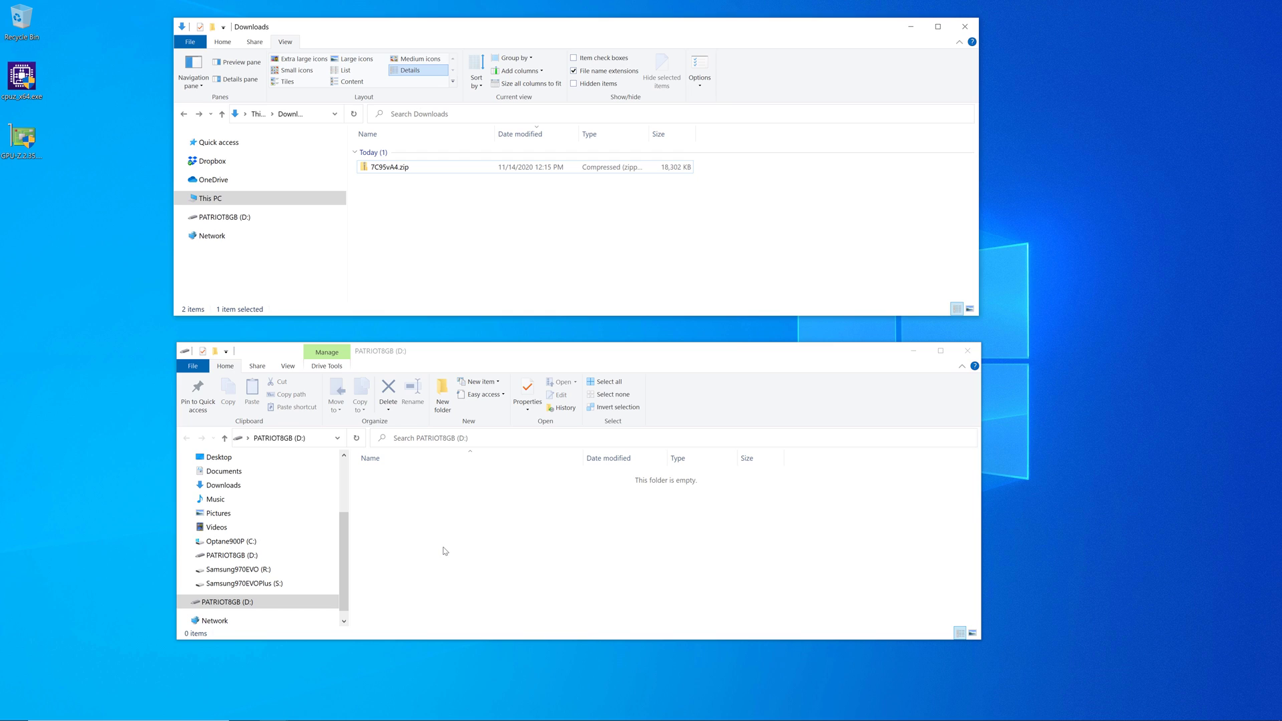
{"action": "right_click", "coordinate": [251, 602]}
{"action": "left_click", "coordinate": [274, 592]}
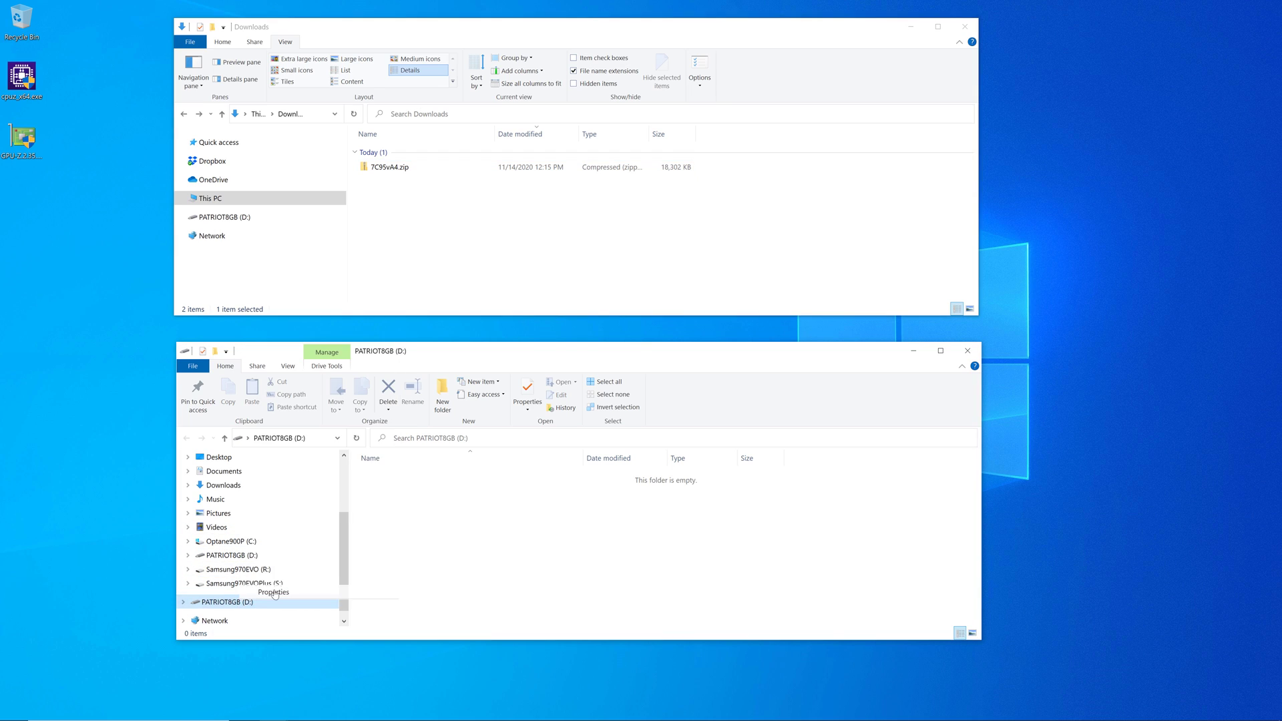
{"action": "mouse_move", "coordinate": [400, 427]}
{"action": "left_mouse_down"}
{"action": "mouse_move", "coordinate": [489, 332]}
{"action": "mouse_move", "coordinate": [539, 191]}
{"action": "left_mouse_up"}
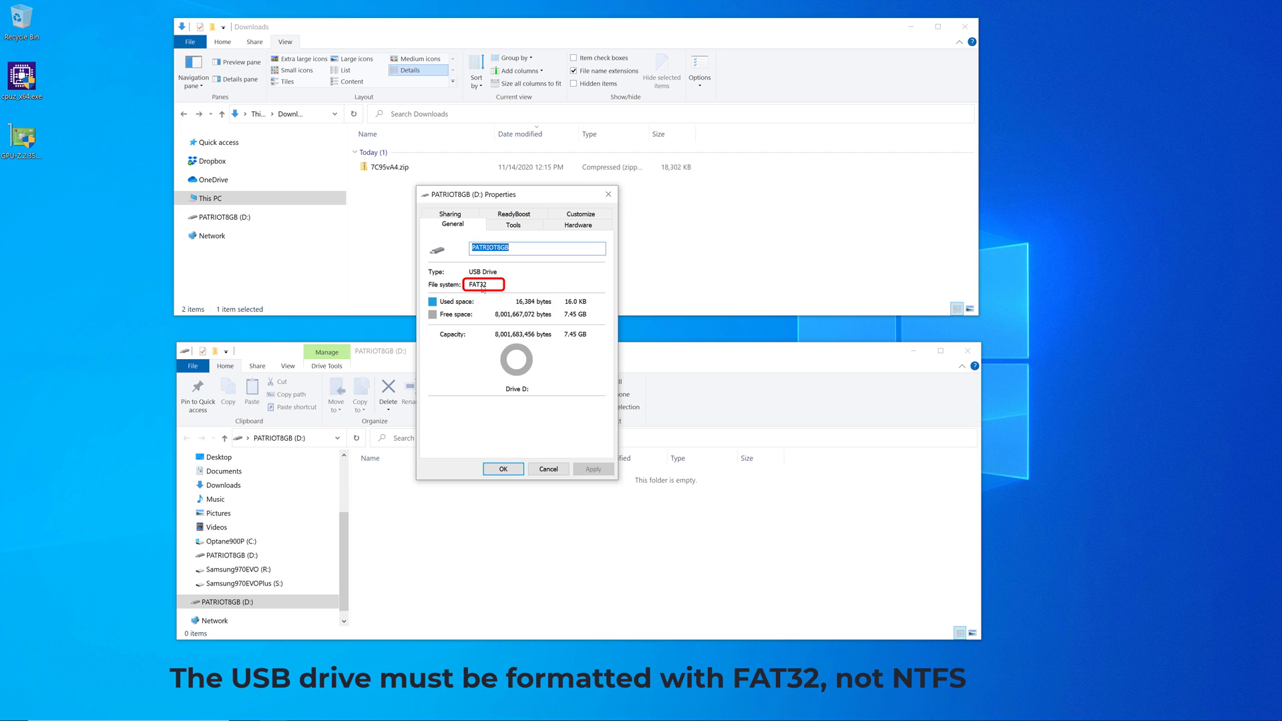
{"action": "left_click", "coordinate": [553, 472]}
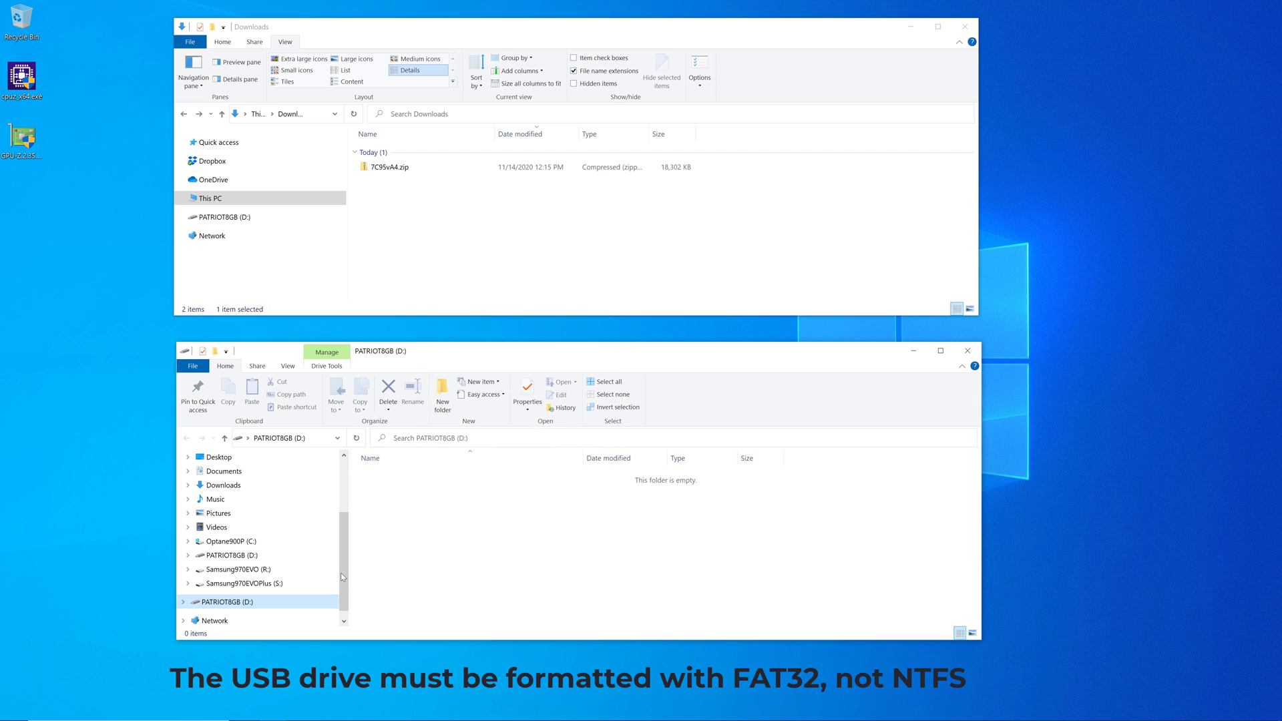
{"action": "right_click", "coordinate": [232, 602]}
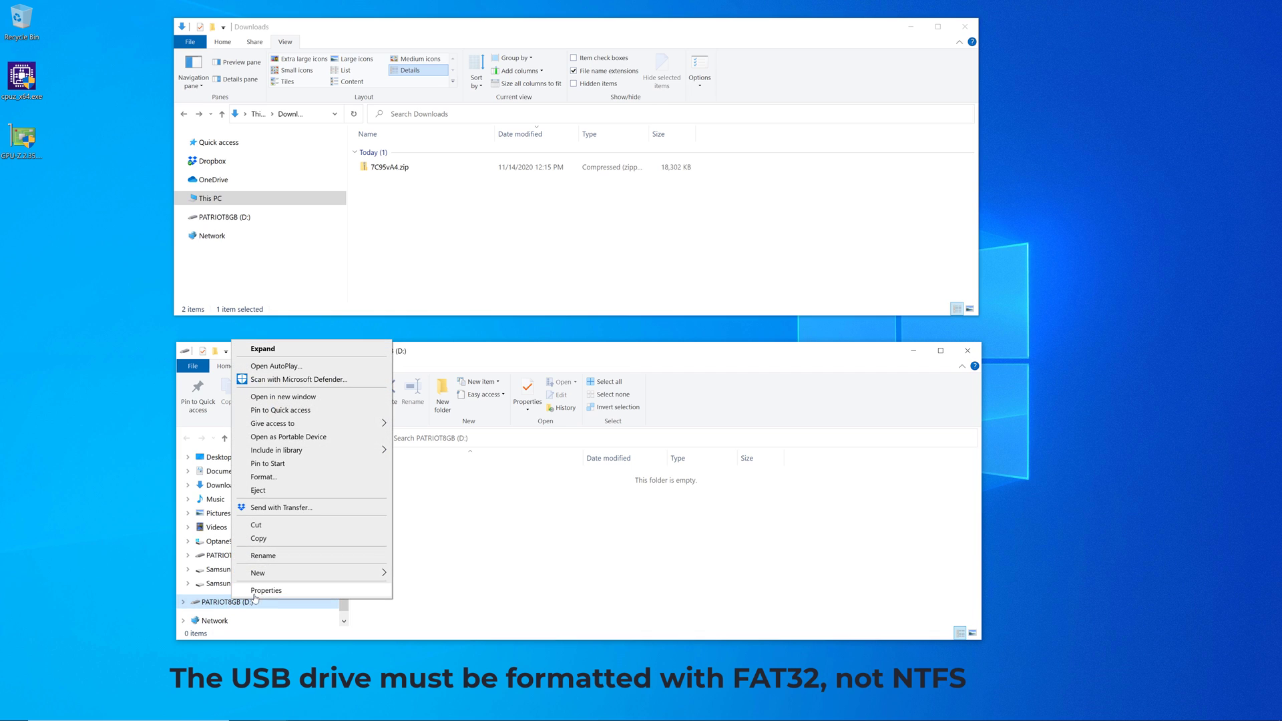
{"action": "left_click", "coordinate": [263, 478]}
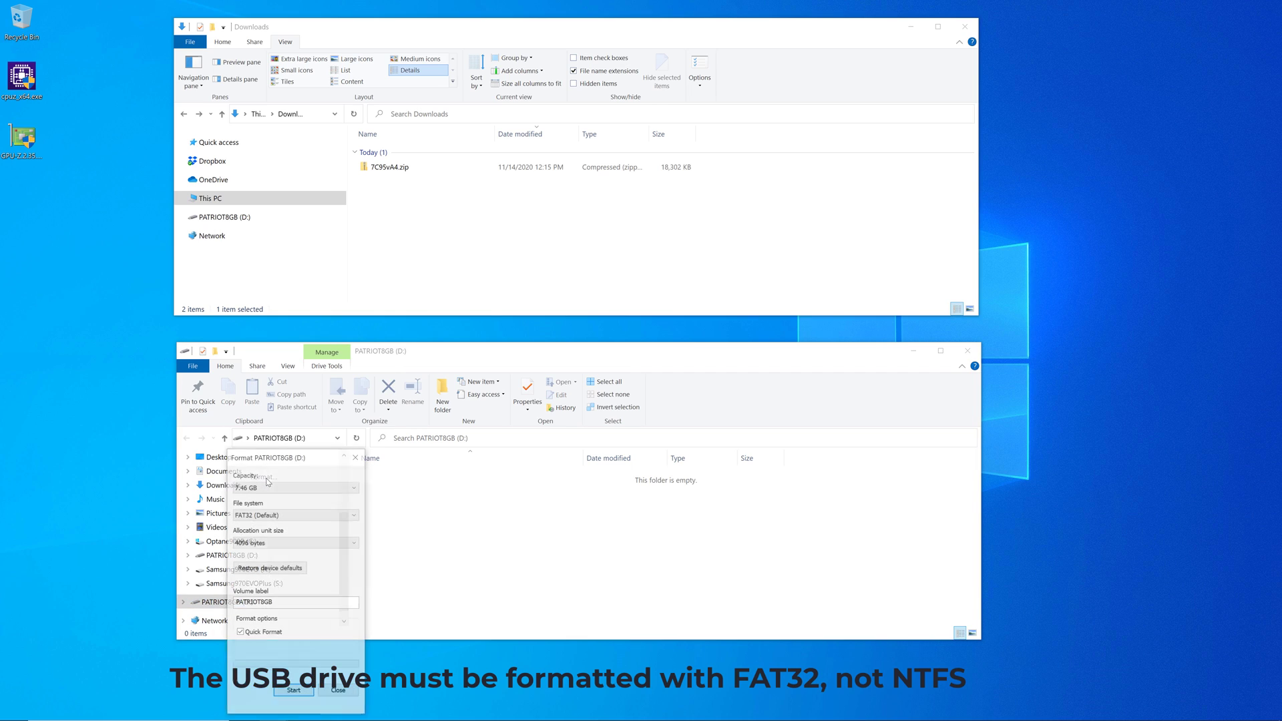
{"action": "left_click_drag", "start_coordinate": [322, 456], "coordinate": [492, 164]}
{"action": "left_click", "coordinate": [524, 223]}
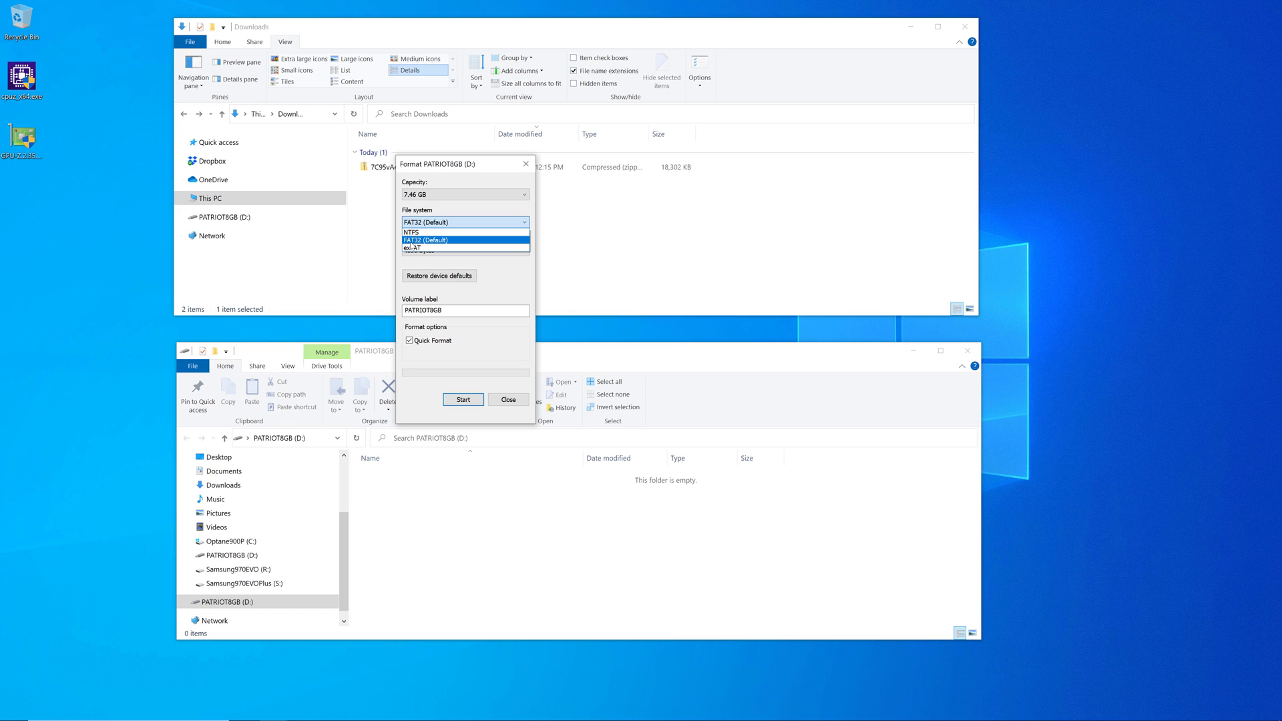
{"action": "left_click", "coordinate": [509, 404]}
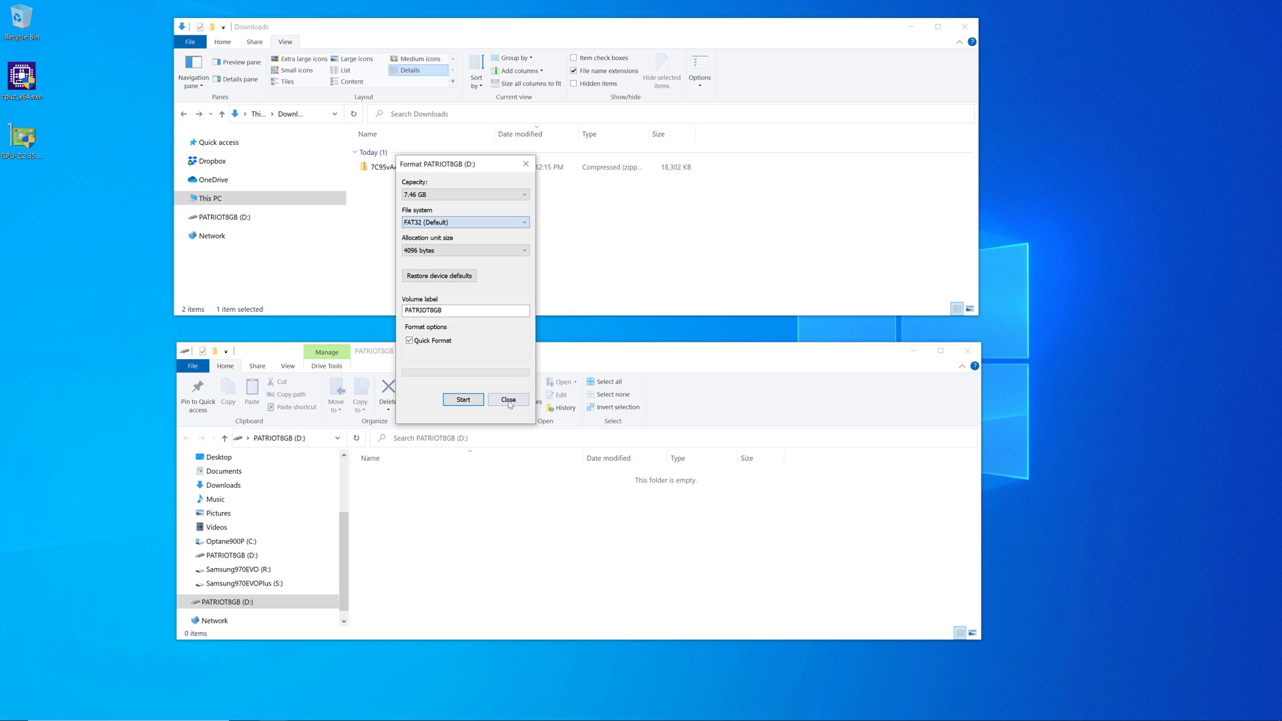
{"action": "left_click", "coordinate": [509, 400]}
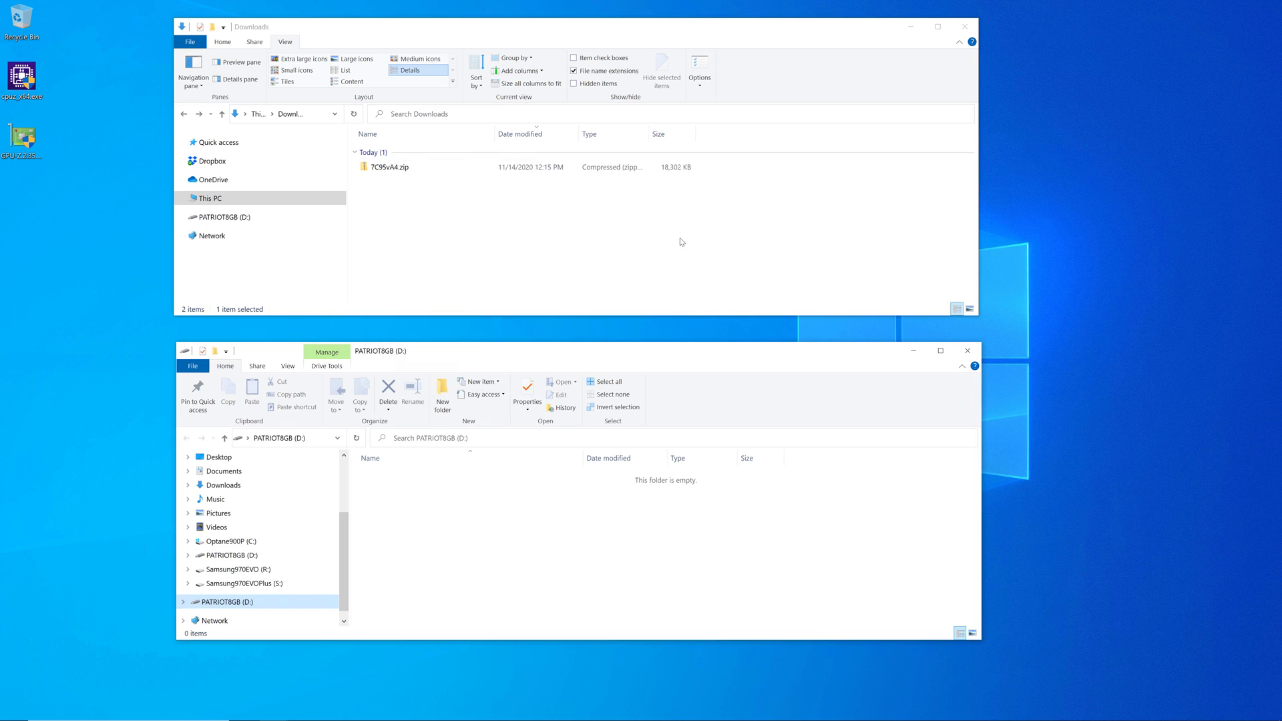
Extract 7C95vA4.zip to a 7C95vA4 folder and select the E7C95AMS.A40 file inside it.
{"action": "right_click", "coordinate": [399, 170]}
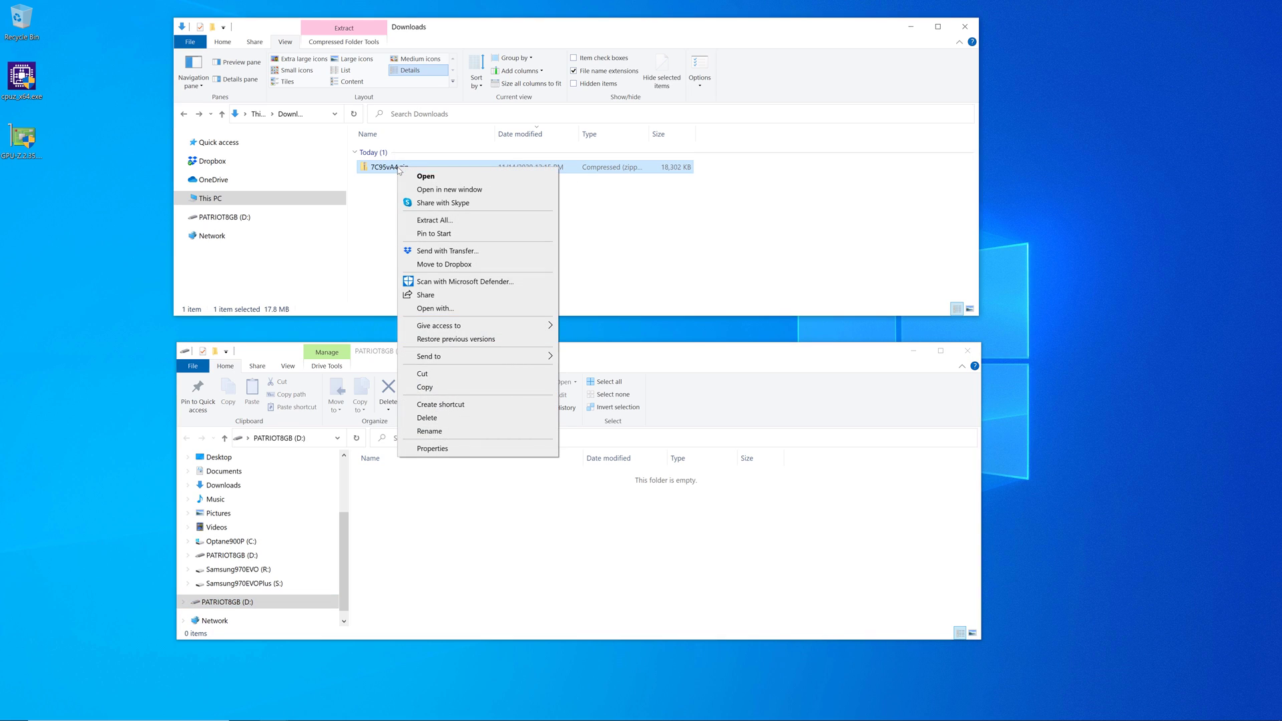
{"action": "left_click", "coordinate": [435, 221]}
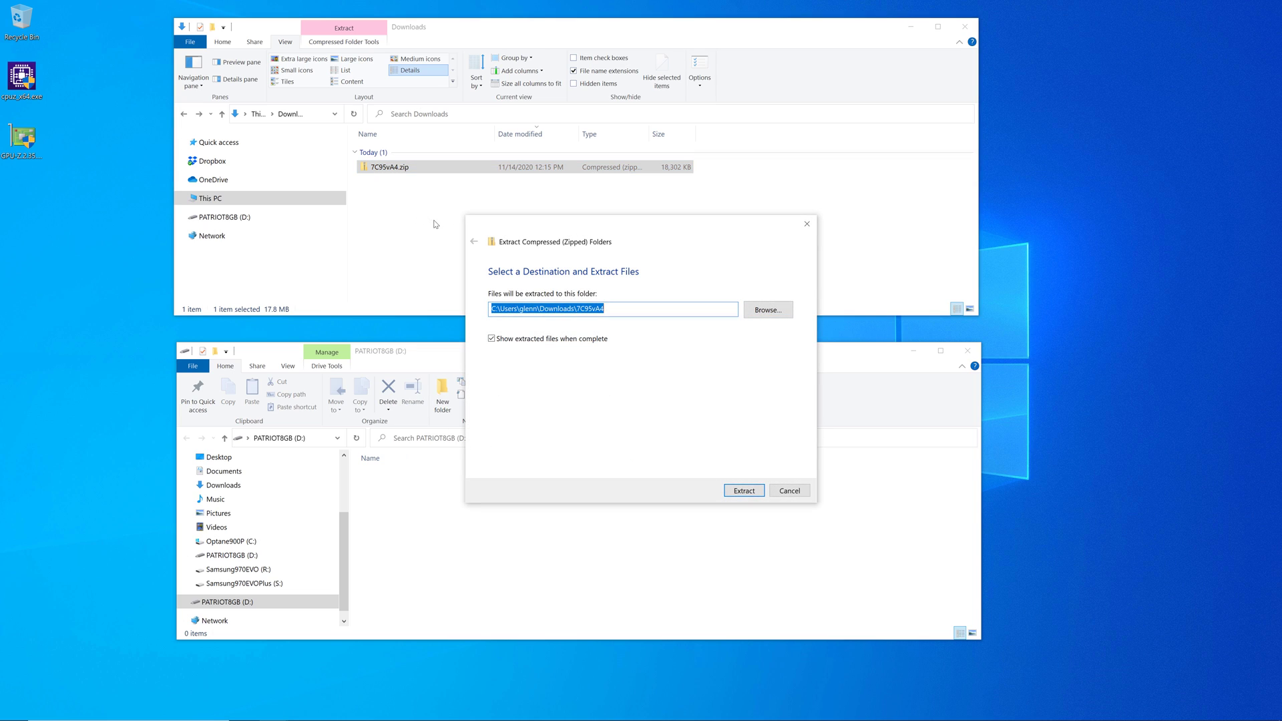
{"action": "left_click", "coordinate": [743, 492]}
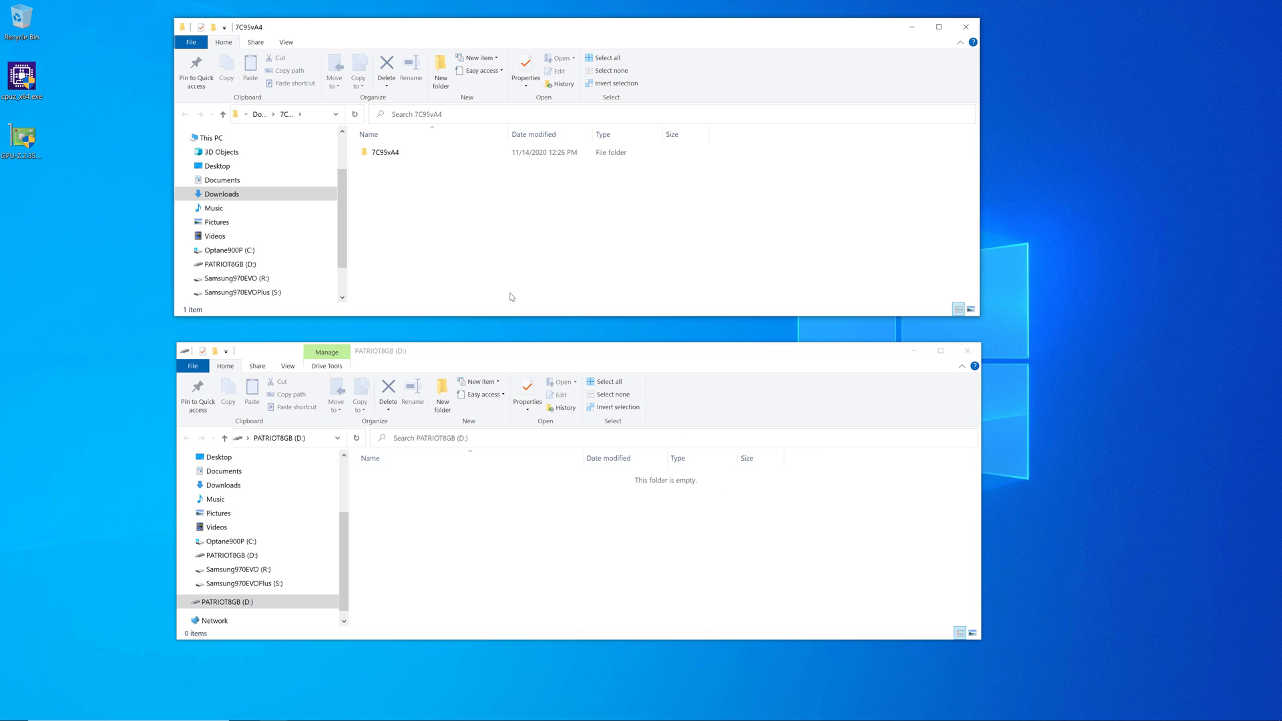
{"action": "double_click", "coordinate": [391, 155]}
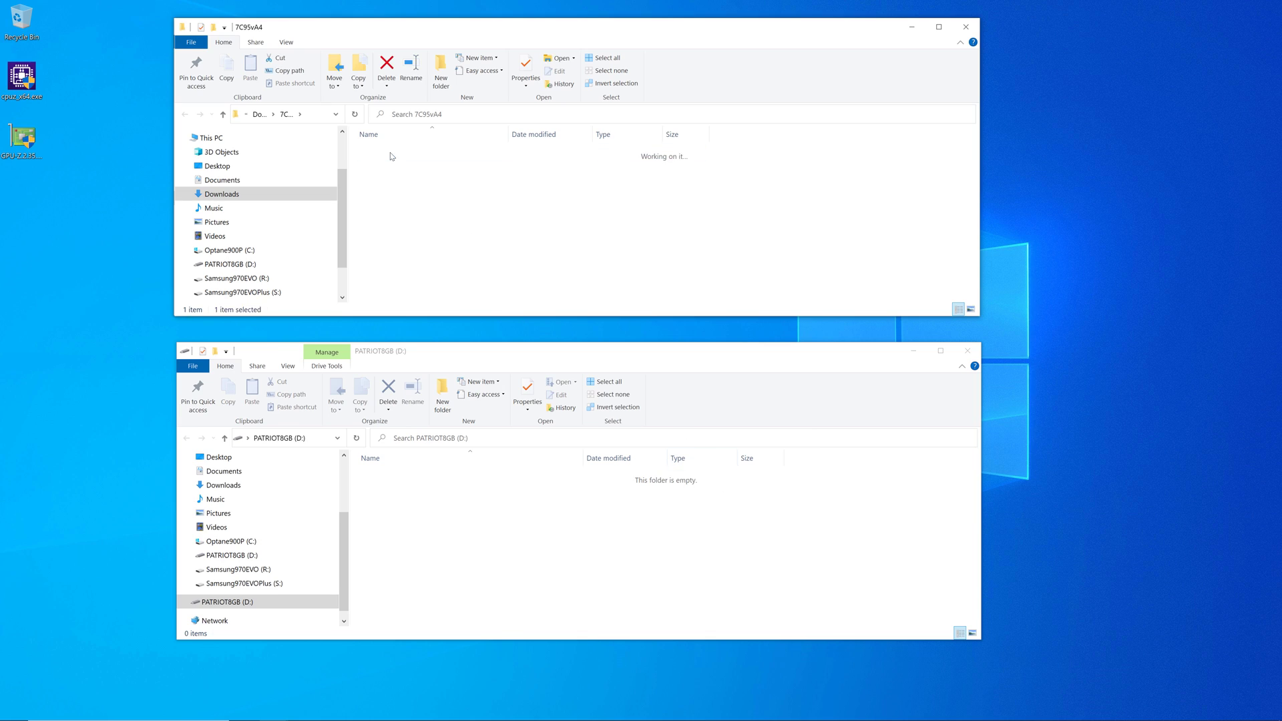
{"action": "left_click", "coordinate": [409, 165]}
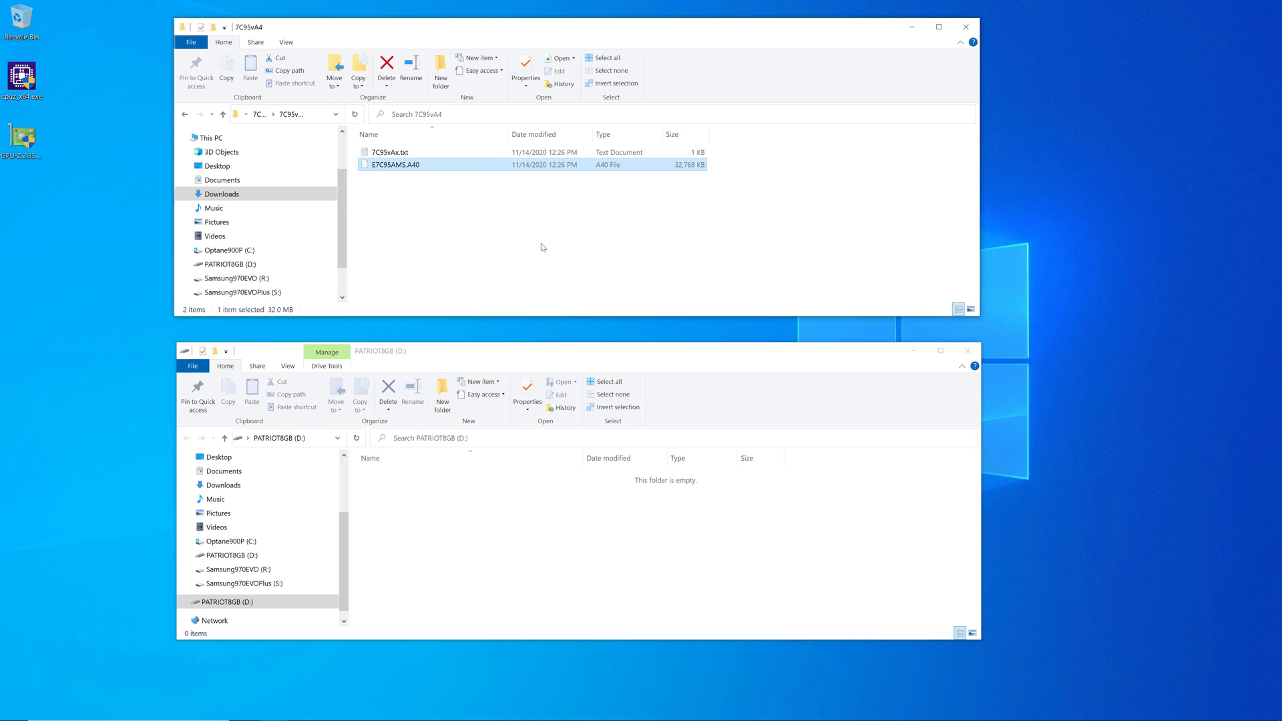
Rename E7C95AMS.A40 to MSI.ROM, accepting the extension change warning.
{"action": "right_click", "coordinate": [418, 166]}
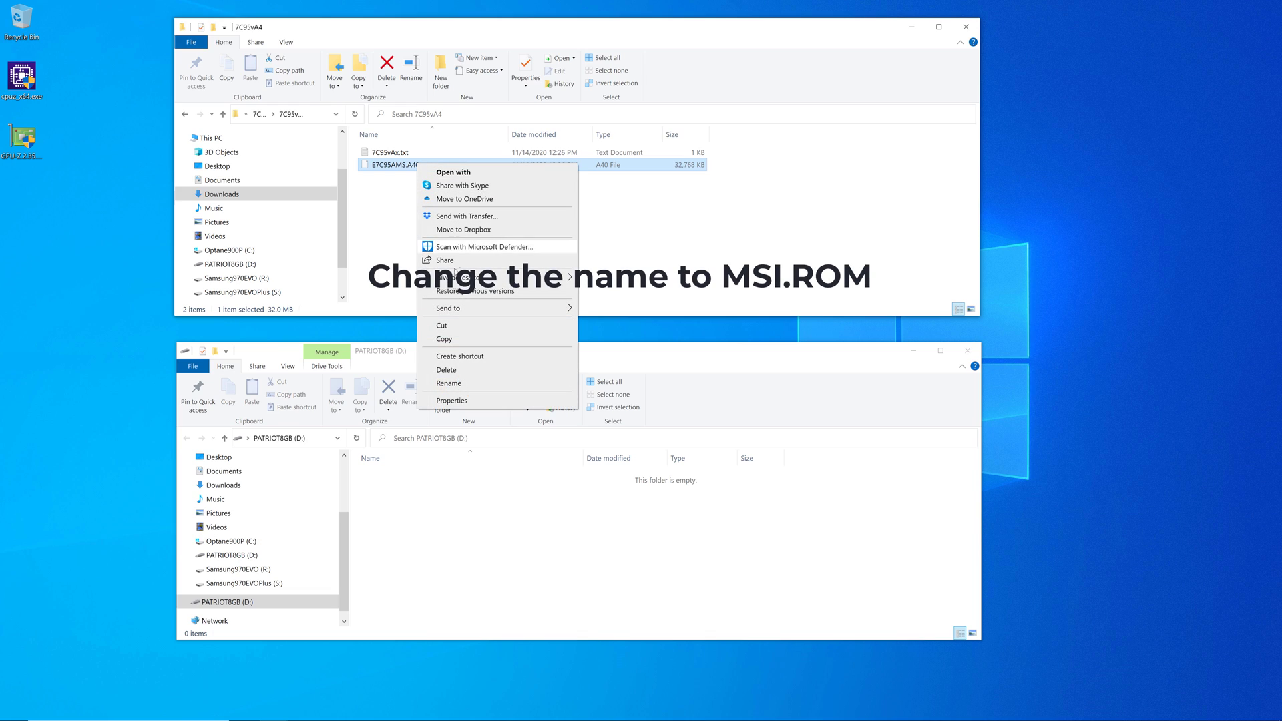
{"action": "left_click", "coordinate": [449, 383]}
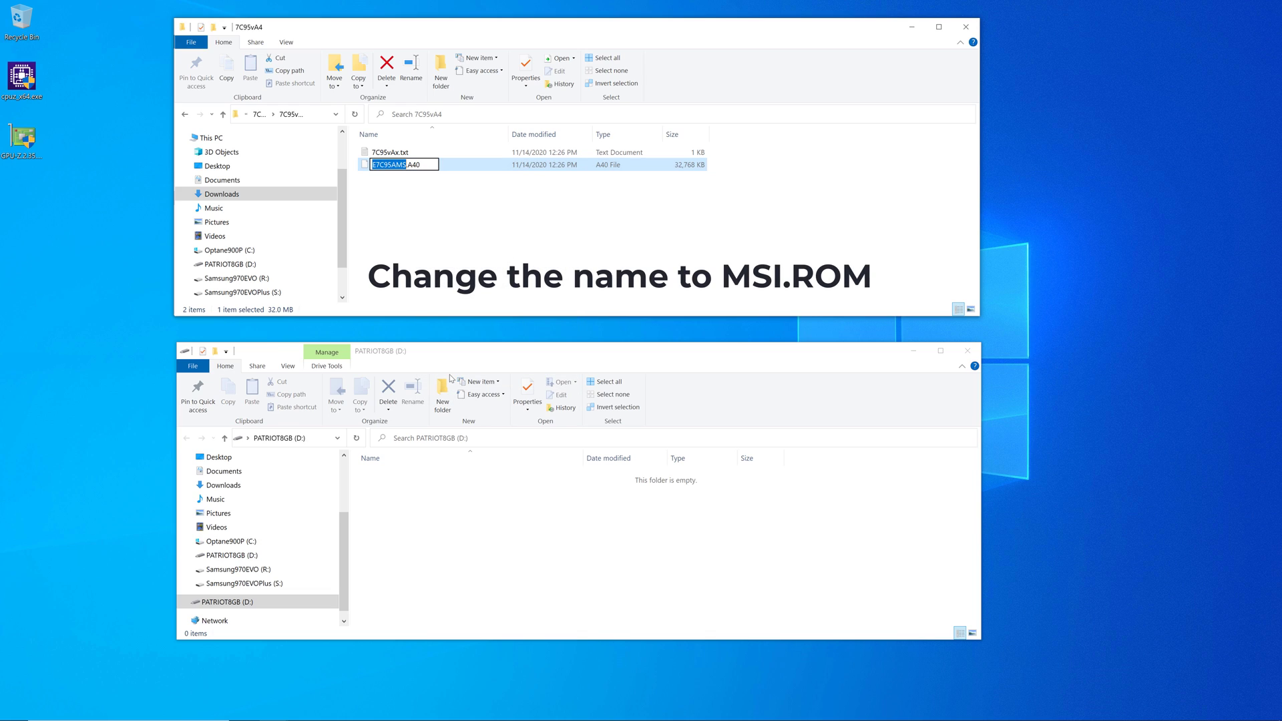
{"action": "type", "text": "MSI.ROM"}
{"action": "key", "text": "BackSpace"}
{"action": "key", "text": "BackSpace"}
{"action": "key", "text": "BackSpace"}
{"action": "key", "text": "BackSpace"}
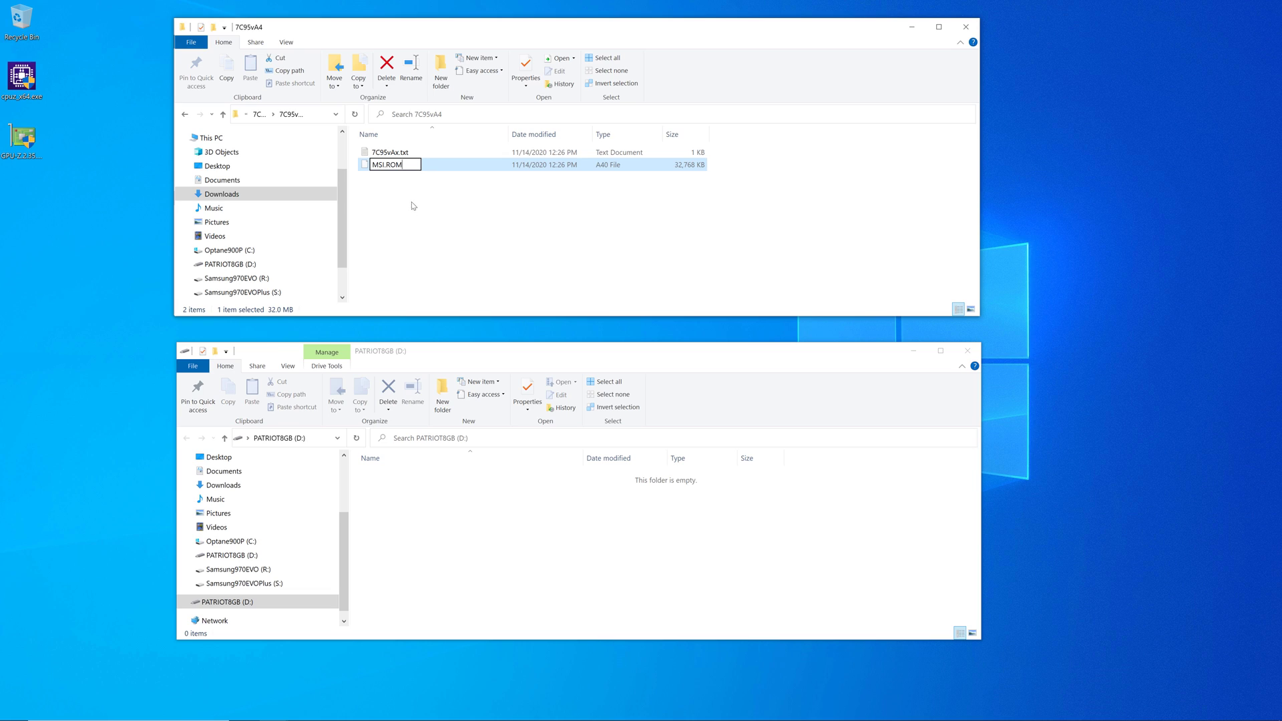
{"action": "key", "text": "Return"}
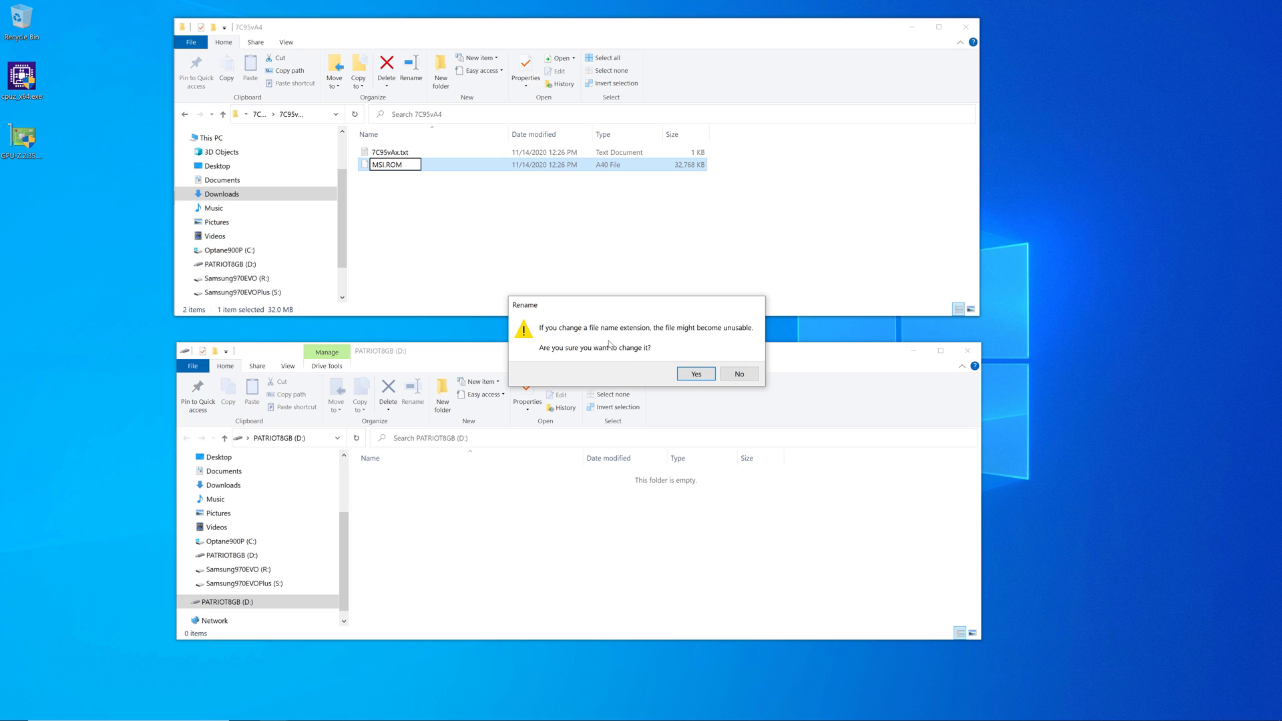
{"action": "left_click", "coordinate": [695, 374]}
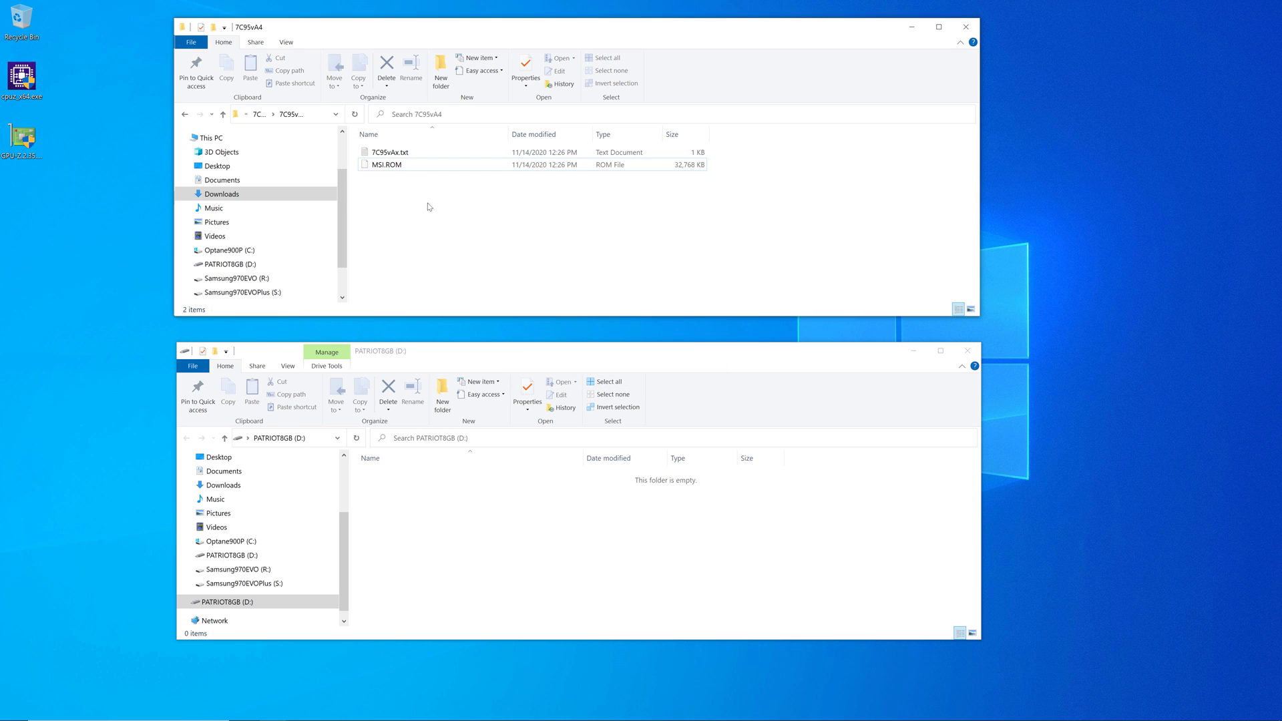
{"action": "left_click", "coordinate": [391, 168]}
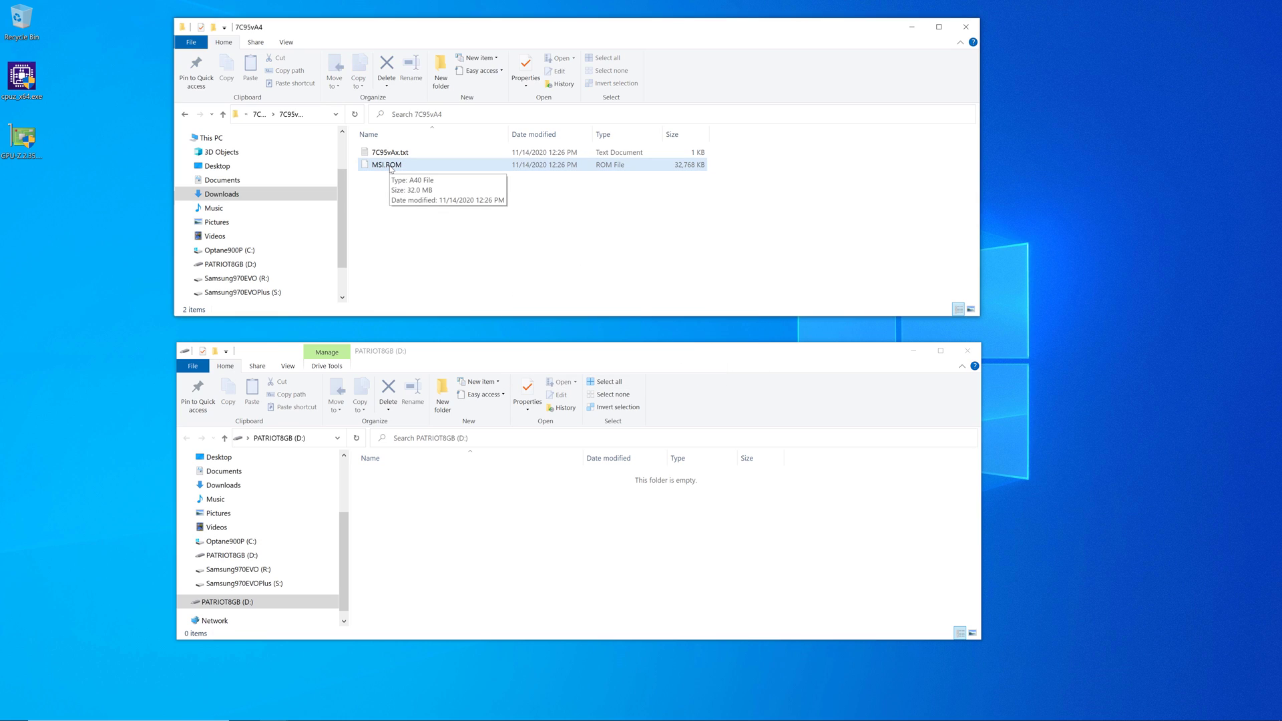
Copy MSI.ROM to the root of the PATRIOT8GB (D:) USB drive.
{"action": "left_click_drag", "start_coordinate": [393, 167], "coordinate": [414, 520]}
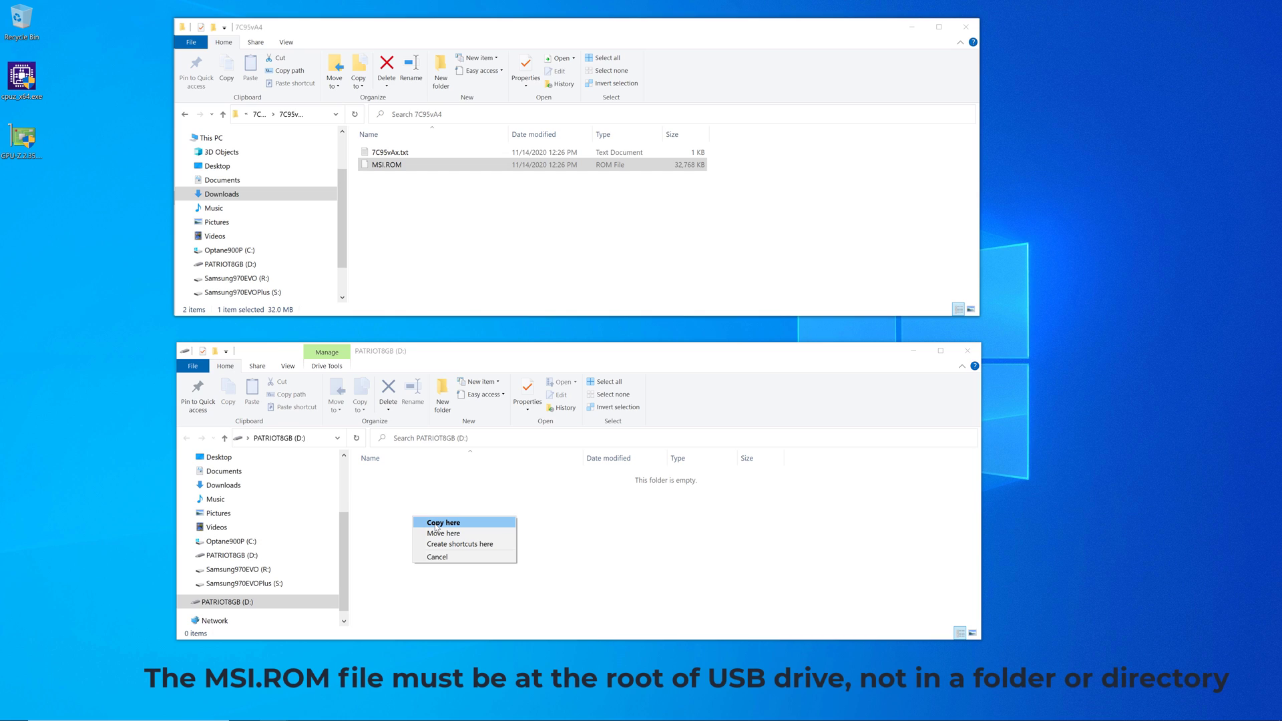
{"action": "left_click", "coordinate": [435, 524]}
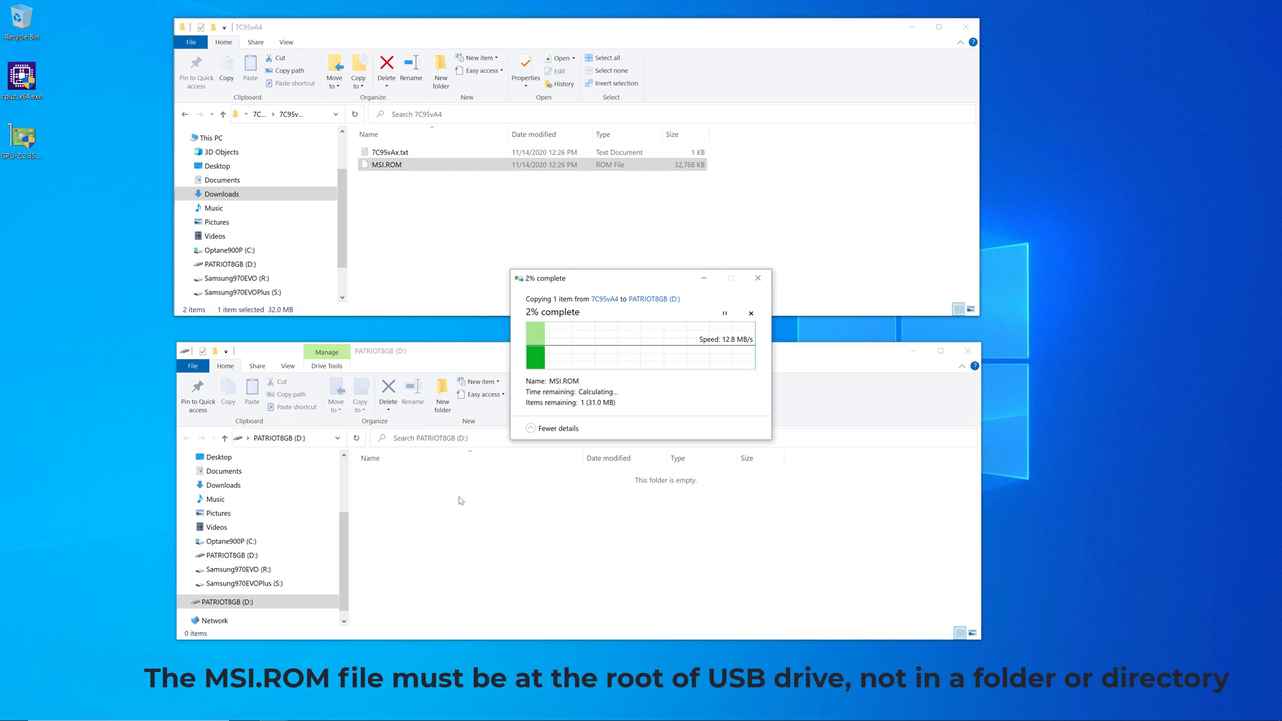